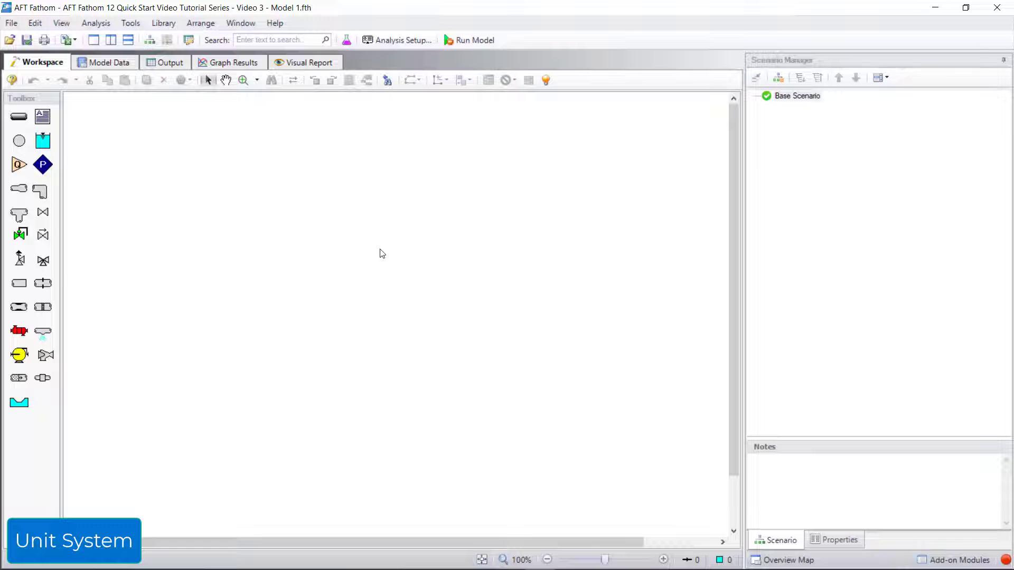
Step: Review the unit system's preferred units in the user options, including the units available for convection coefficient
click(130, 23)
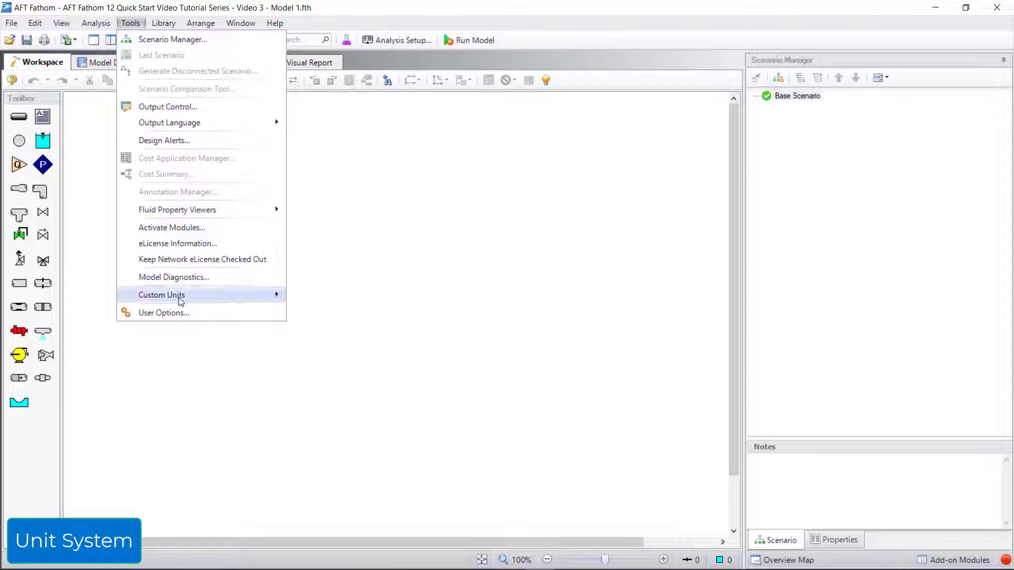
click(178, 313)
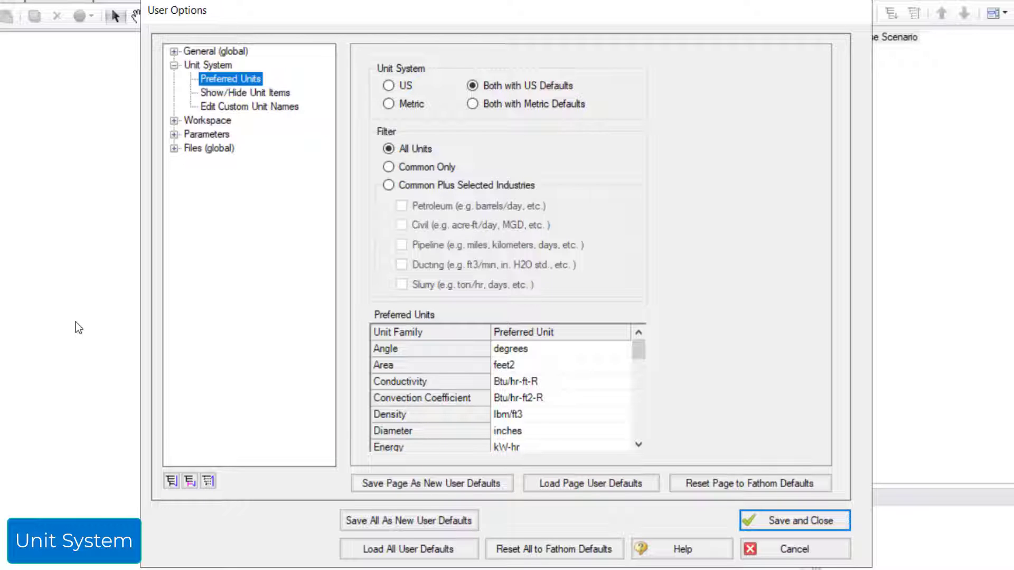
click(621, 398)
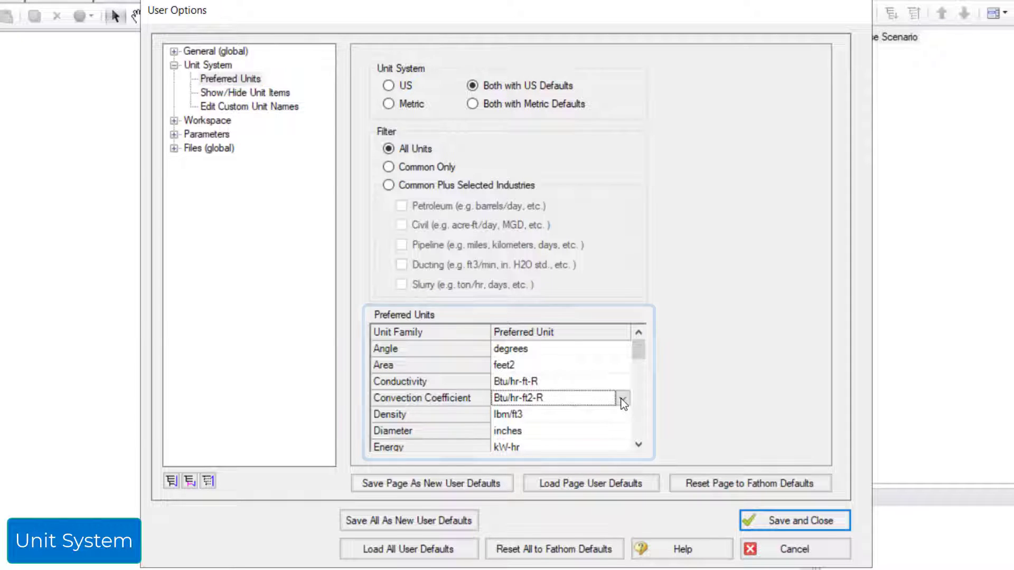
click(621, 398)
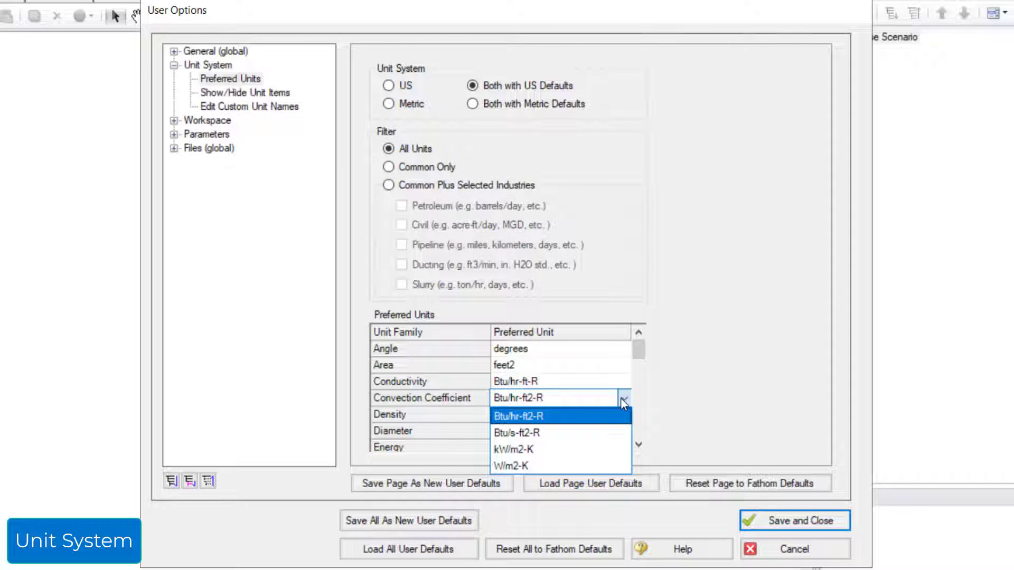
click(692, 395)
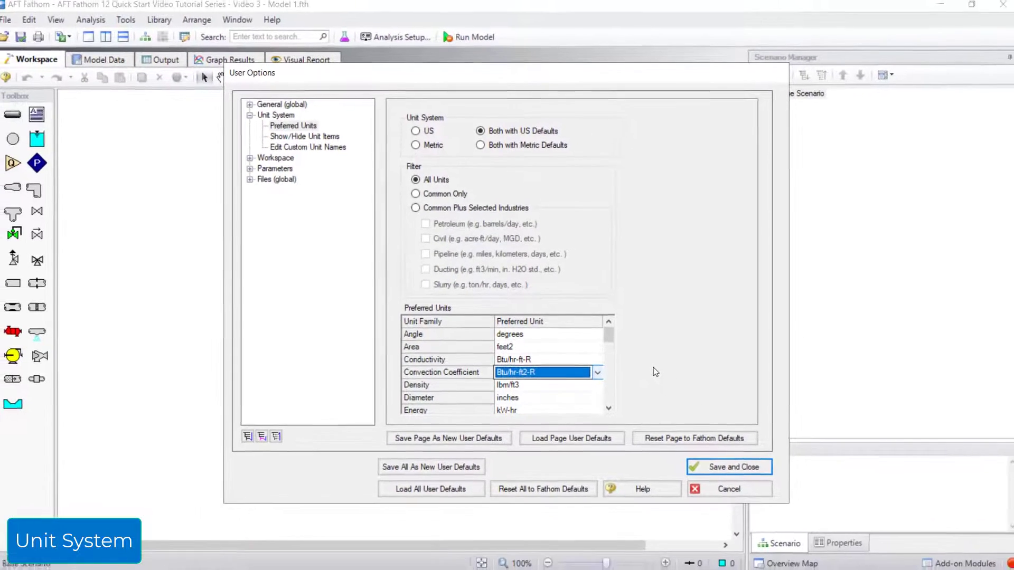
click(733, 465)
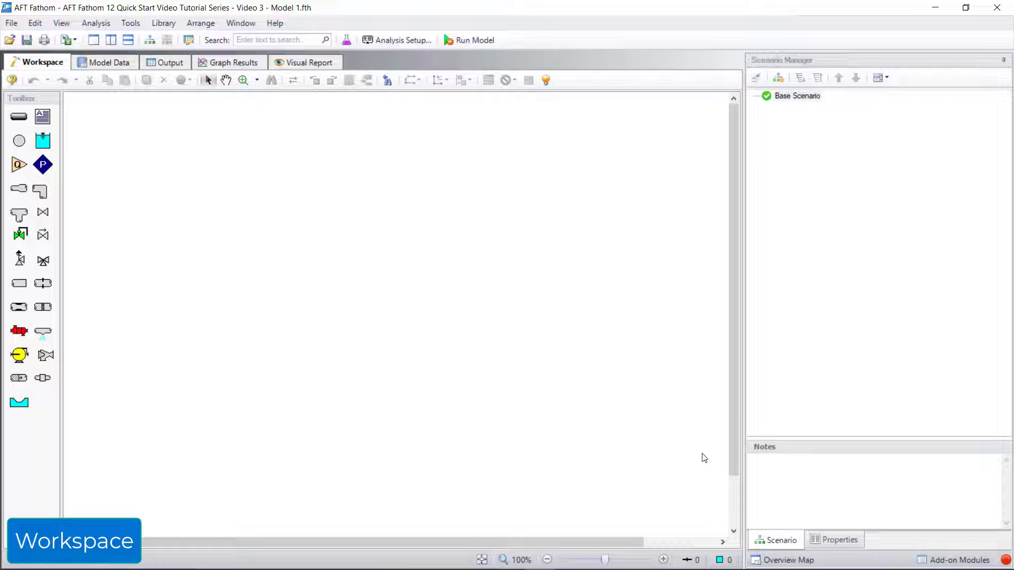
Step: Check which pipe drawing modes are available for the workspace
click(201, 24)
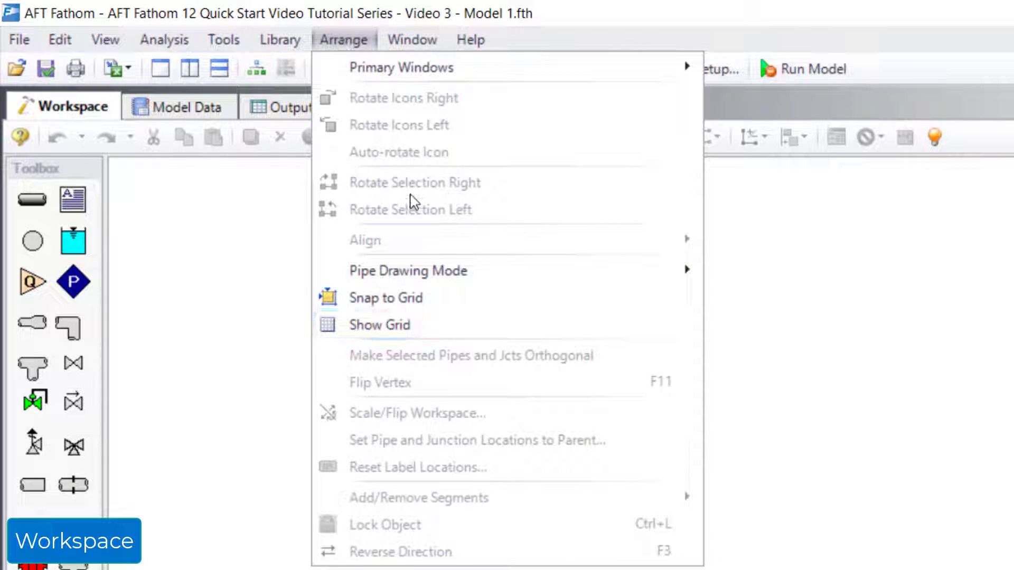
mouse_move(421, 273)
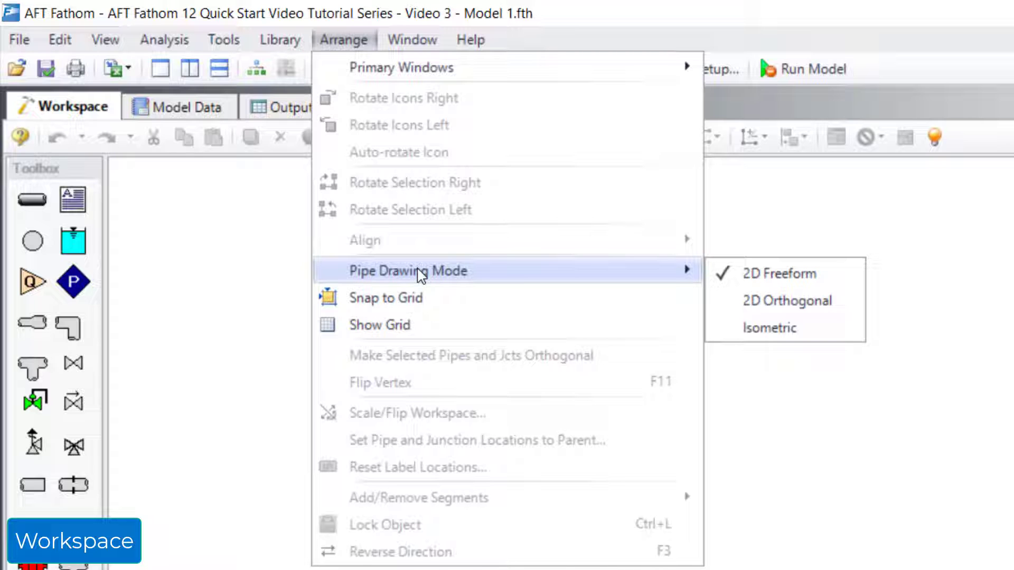
click(773, 410)
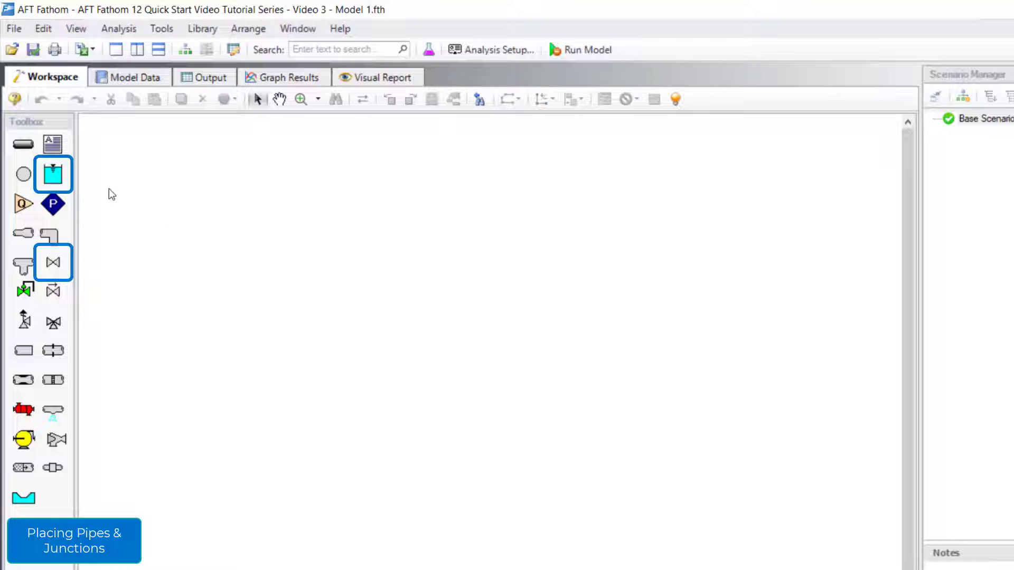
Step: Place a reservoir, a valve and a second reservoir in a row, and connect them with pipes running through the valve
drag(57, 175, 184, 218)
drag(53, 263, 288, 218)
drag(53, 174, 418, 219)
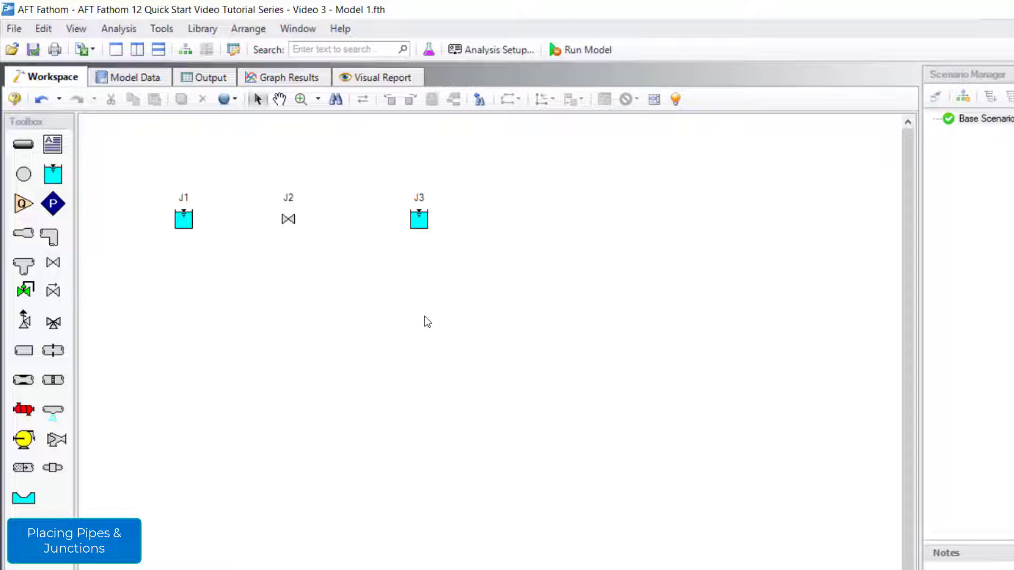
click(24, 148)
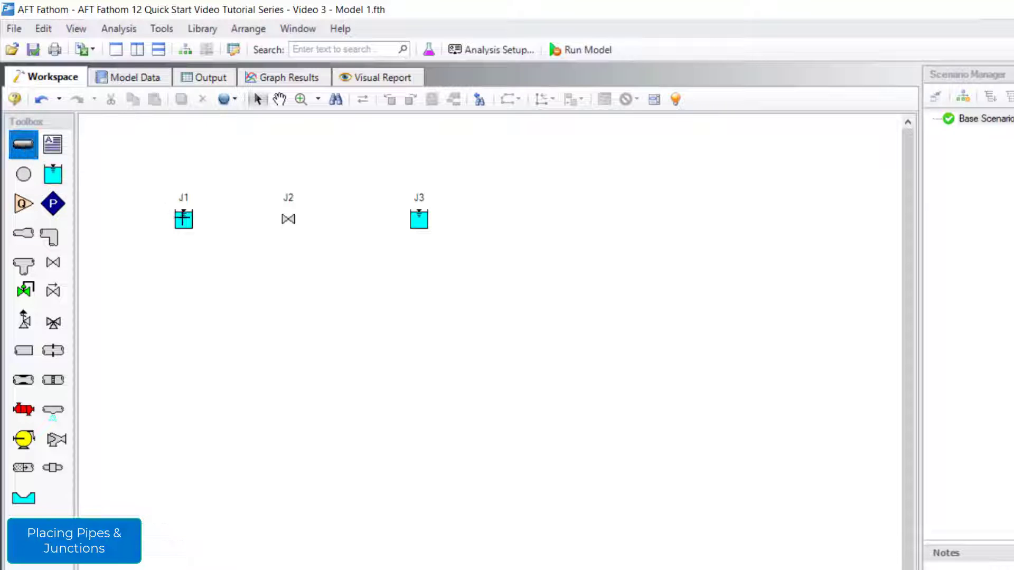
drag(183, 218, 418, 219)
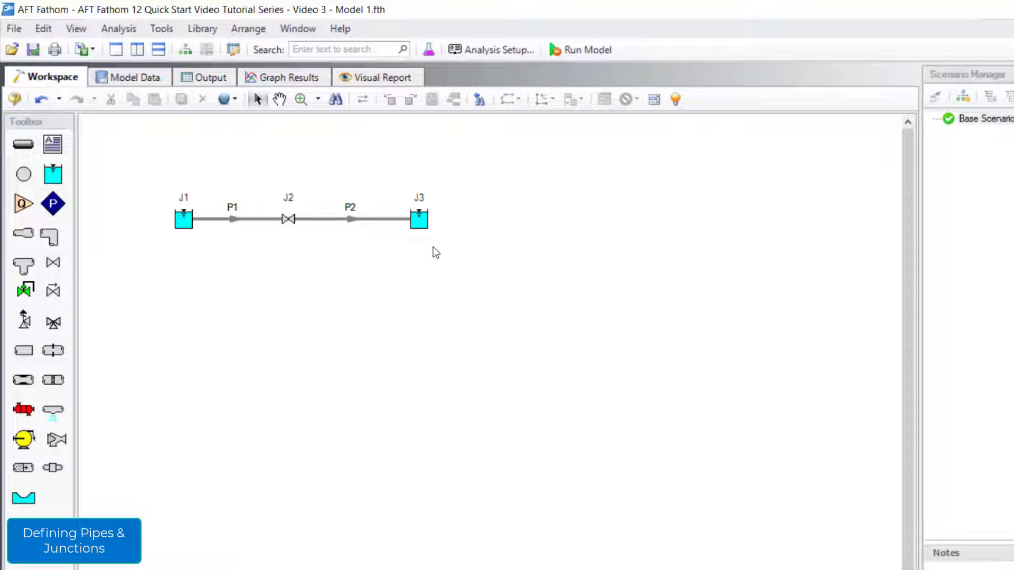
Step: Show the undefined objects list and set reservoir J1's liquid surface elevation to 50 feet
click(655, 103)
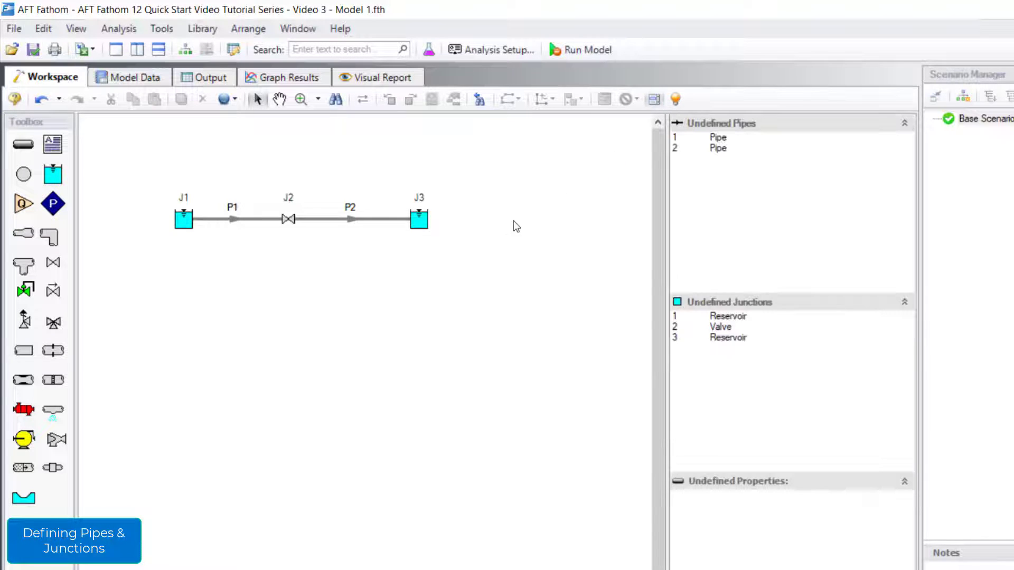
click(718, 317)
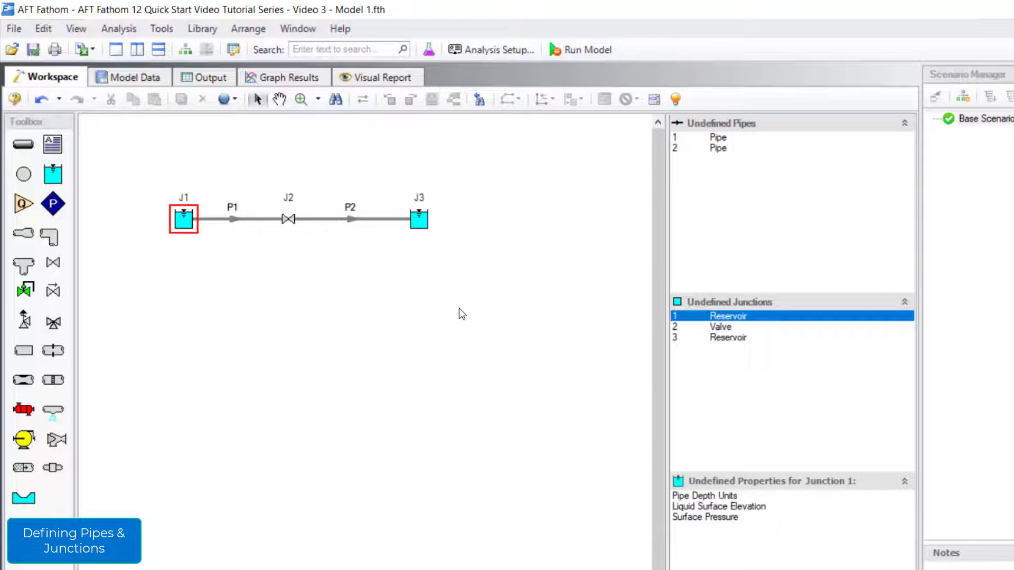
double_click(185, 216)
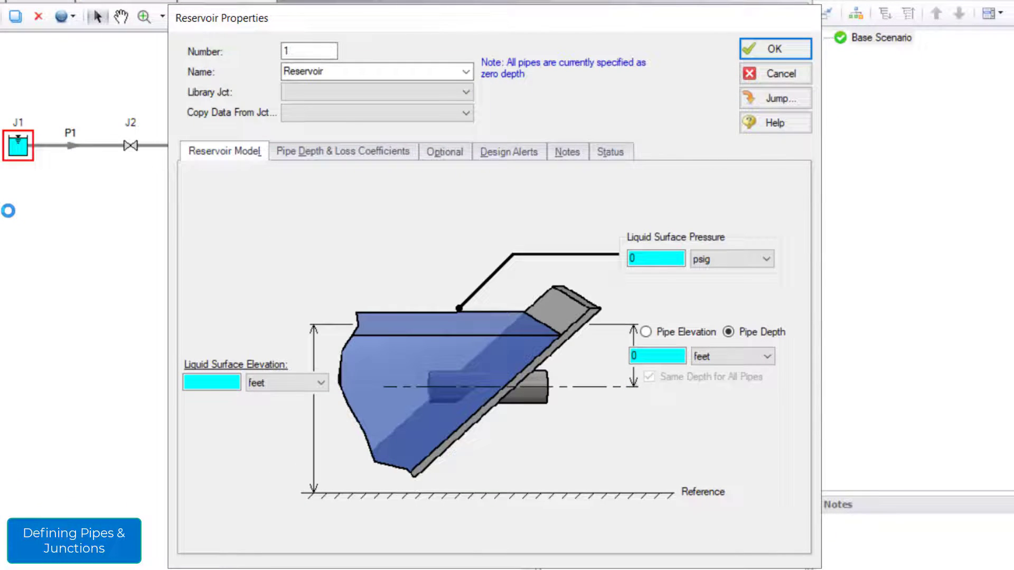
click(188, 380)
text(50)
click(758, 49)
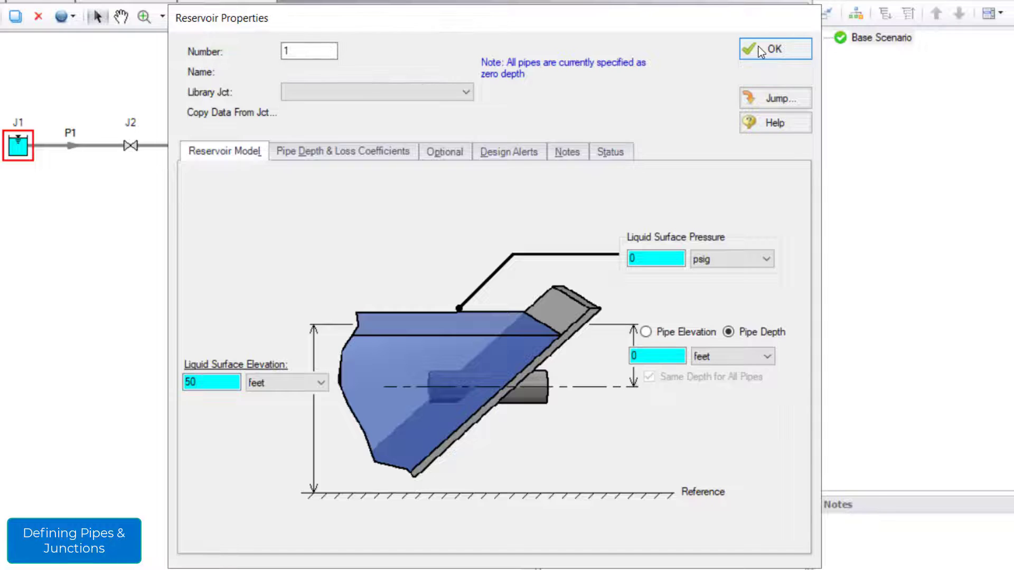
Step: Define valve J2 with an inlet elevation of 15 feet and a K Factor loss model with K of 50
click(131, 145)
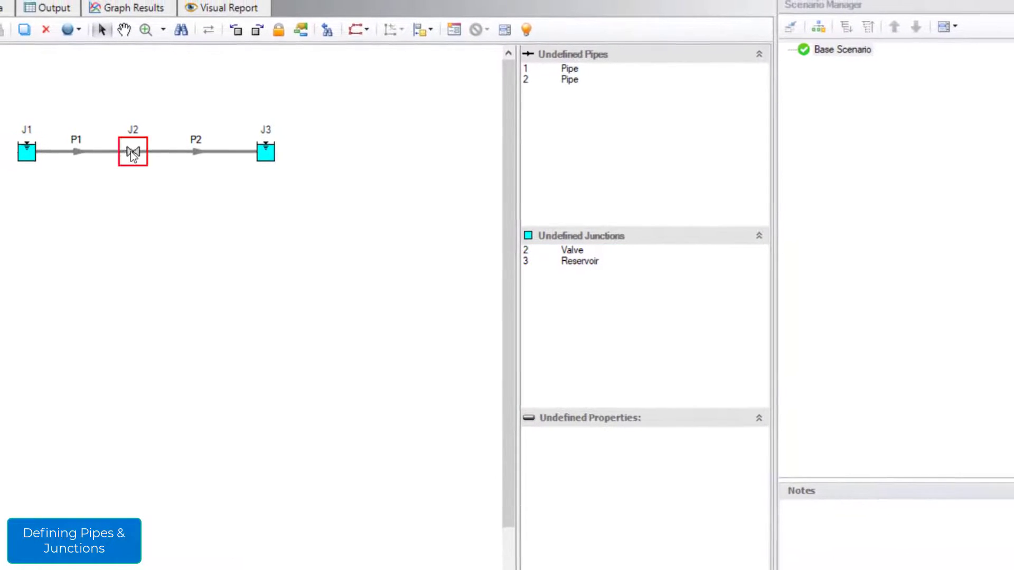
double_click(133, 154)
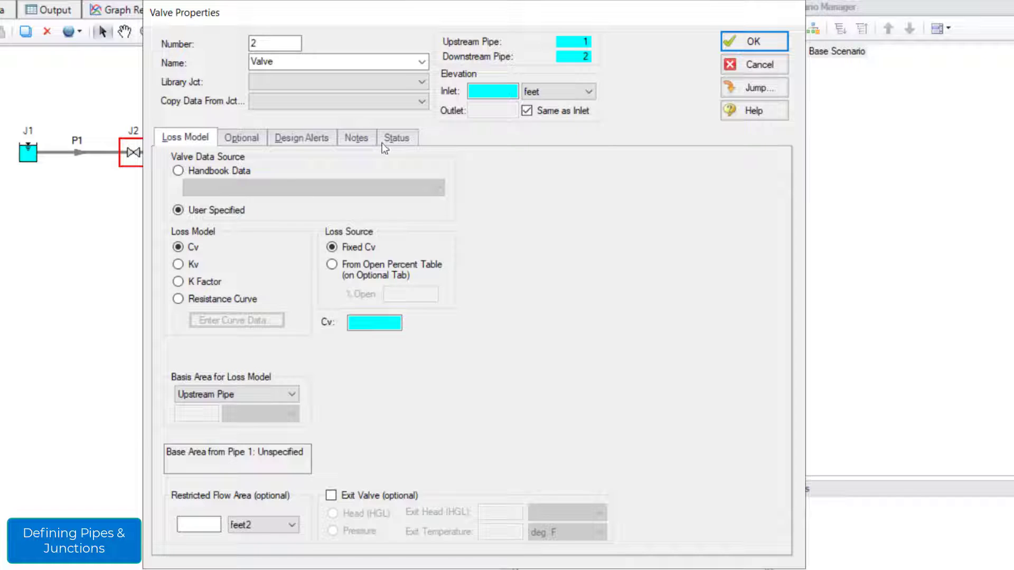
click(483, 90)
text(15)
click(204, 282)
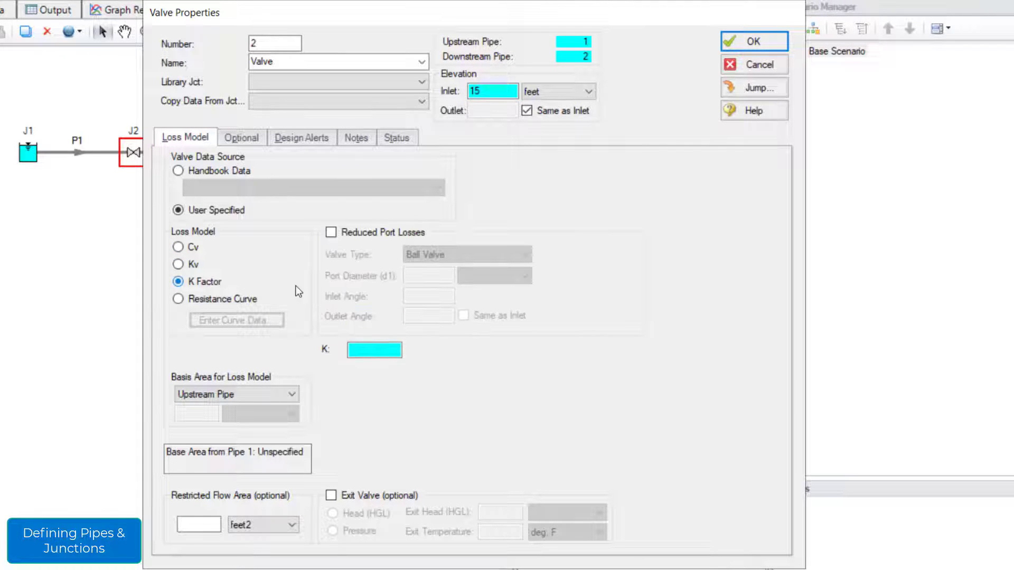
click(374, 350)
text(50)
key(Return)
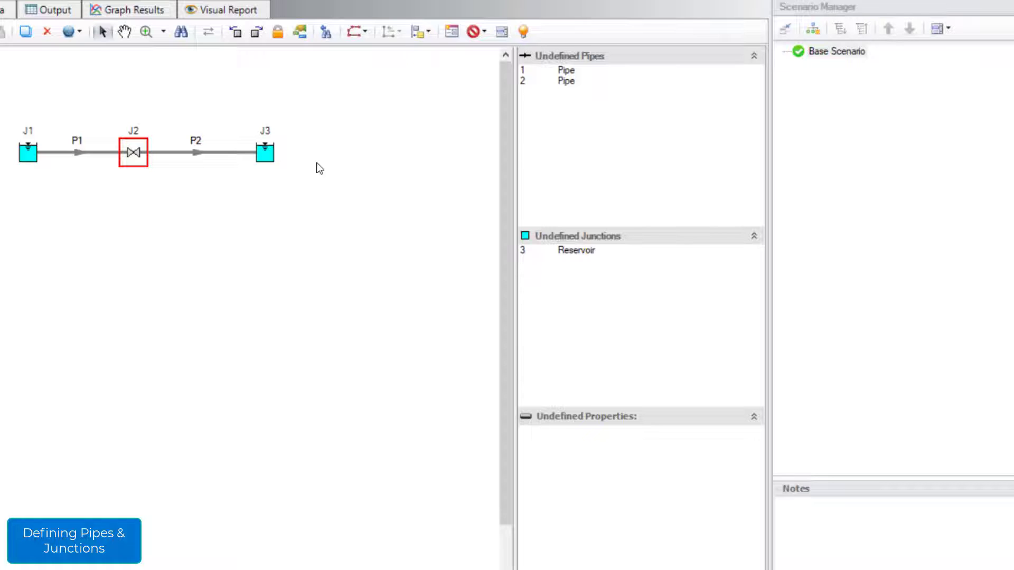
Step: Set reservoir J3's liquid surface elevation to 20 feet
double_click(266, 154)
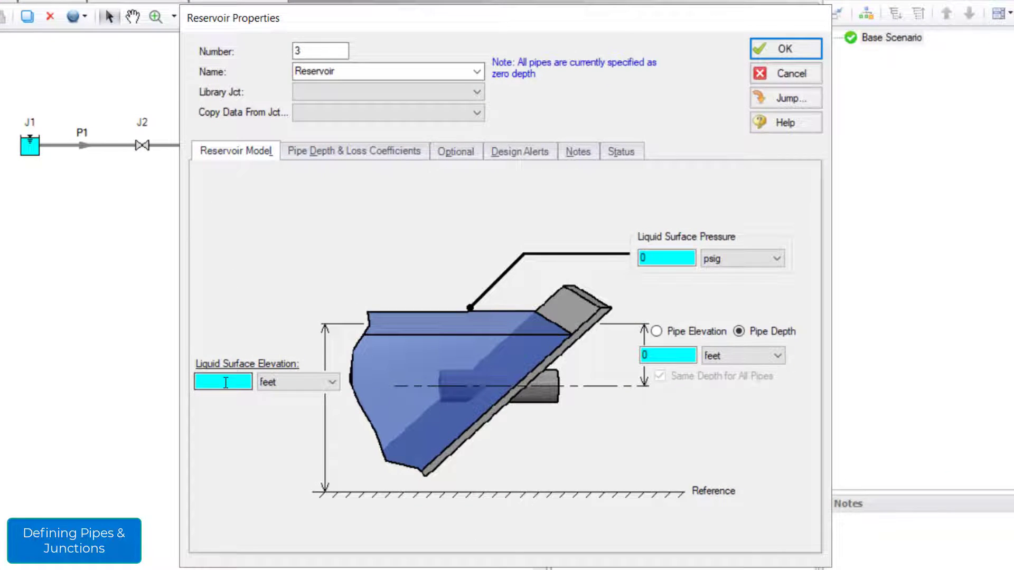
text(20)
click(776, 52)
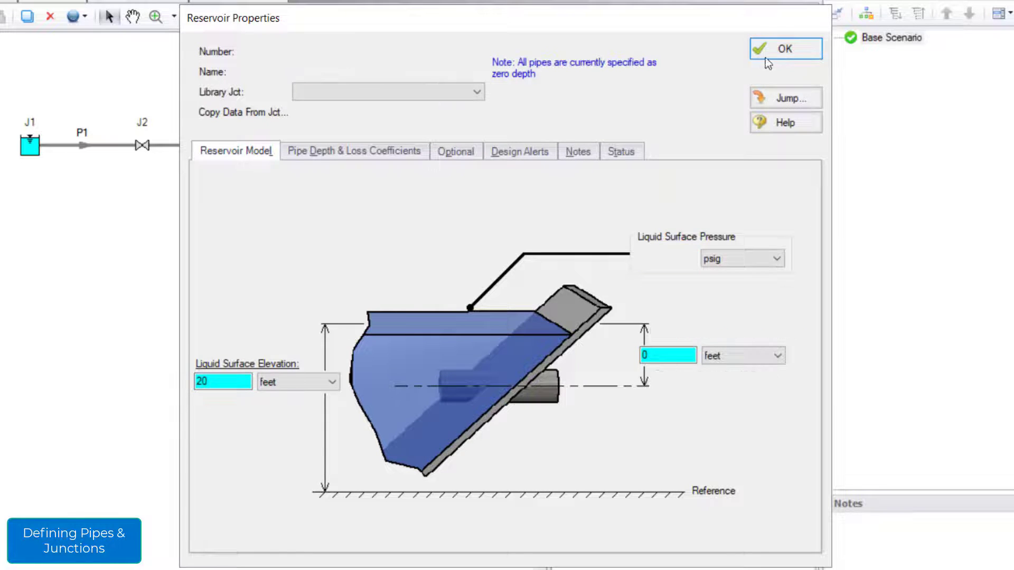
Step: Define pipe P1 with a size of 12 inch and a length of 400 feet
click(88, 144)
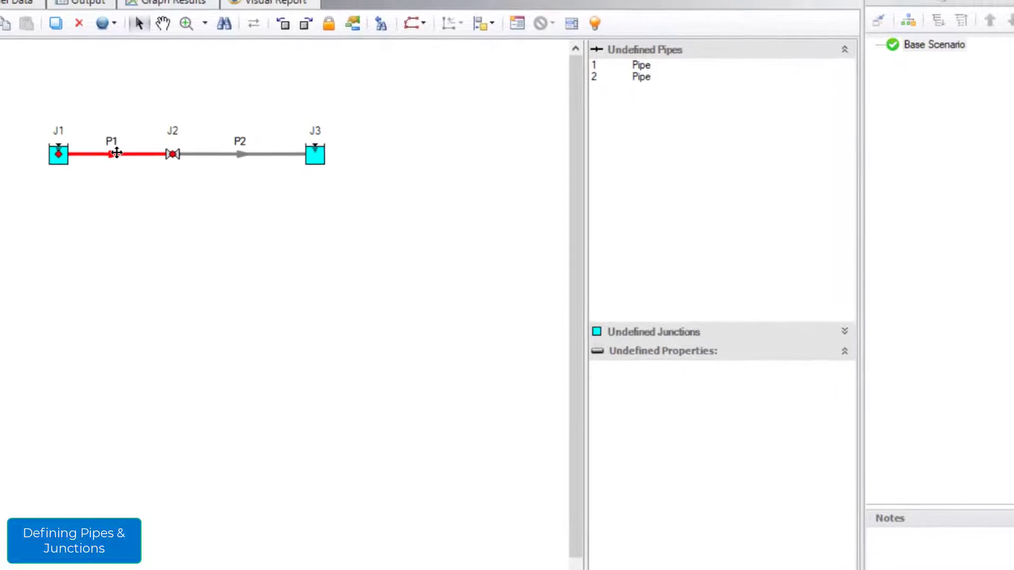
double_click(181, 172)
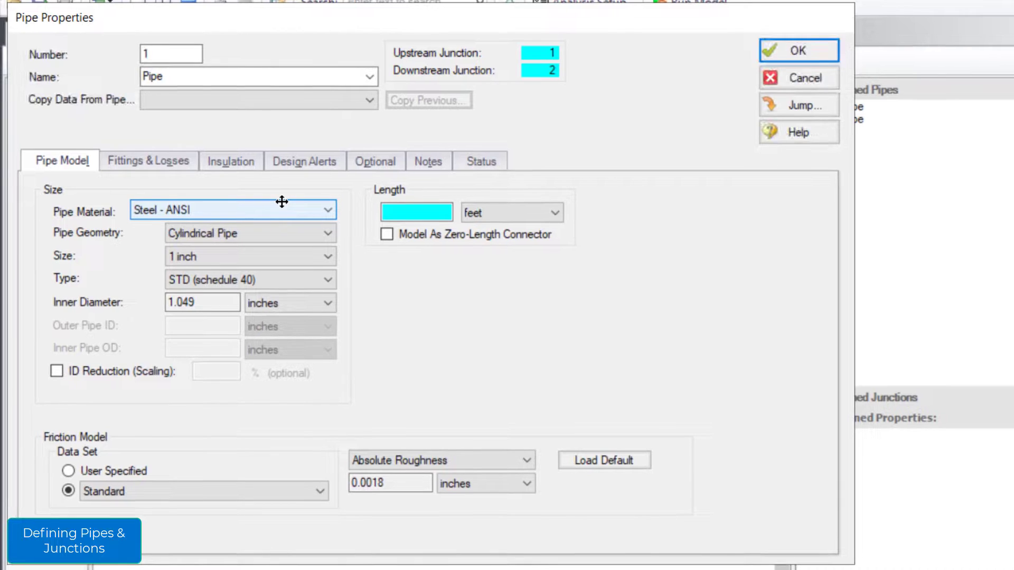
click(291, 254)
scroll(288, 312, down, 3)
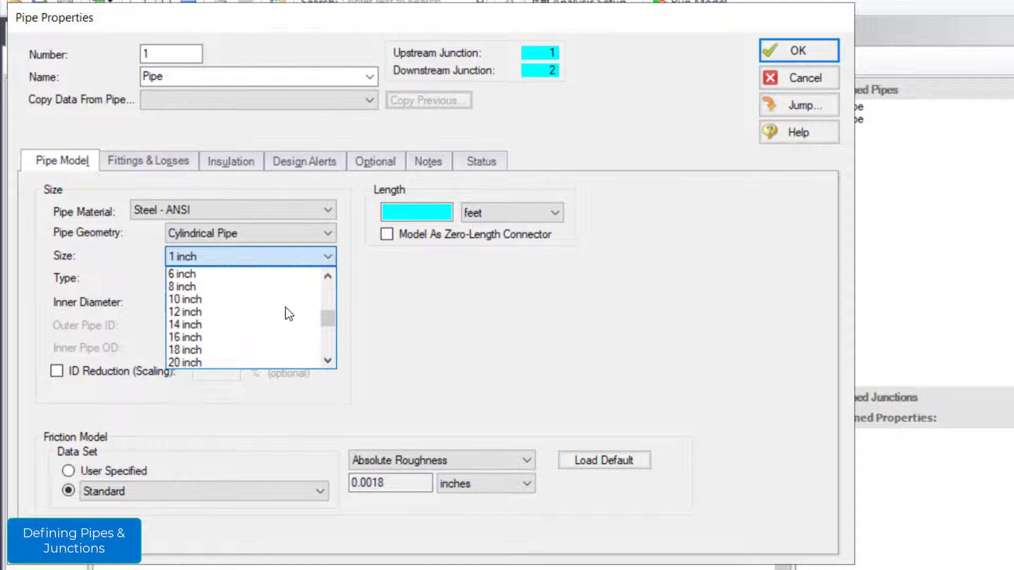
click(228, 311)
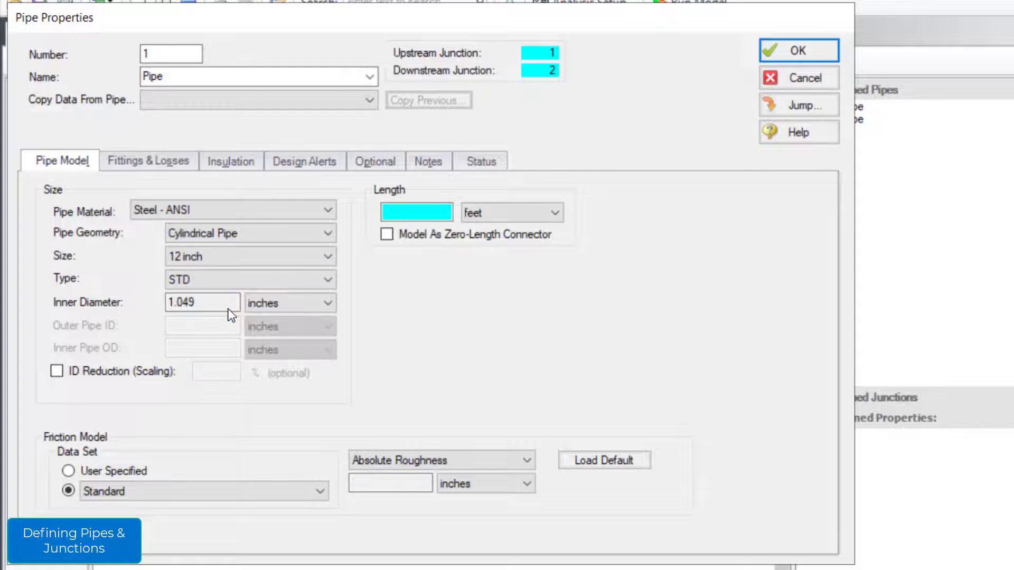
click(415, 210)
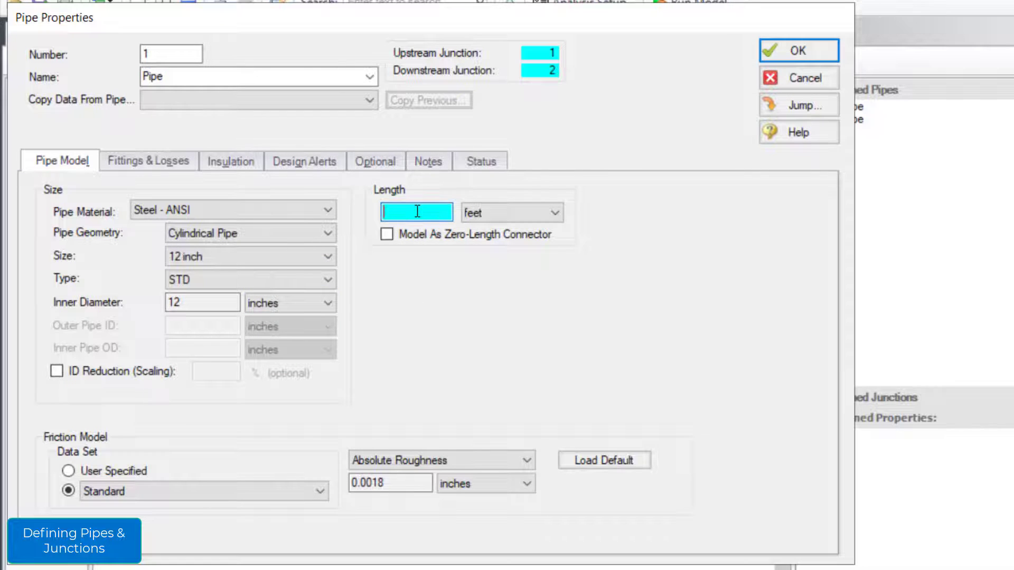
text(400)
click(806, 53)
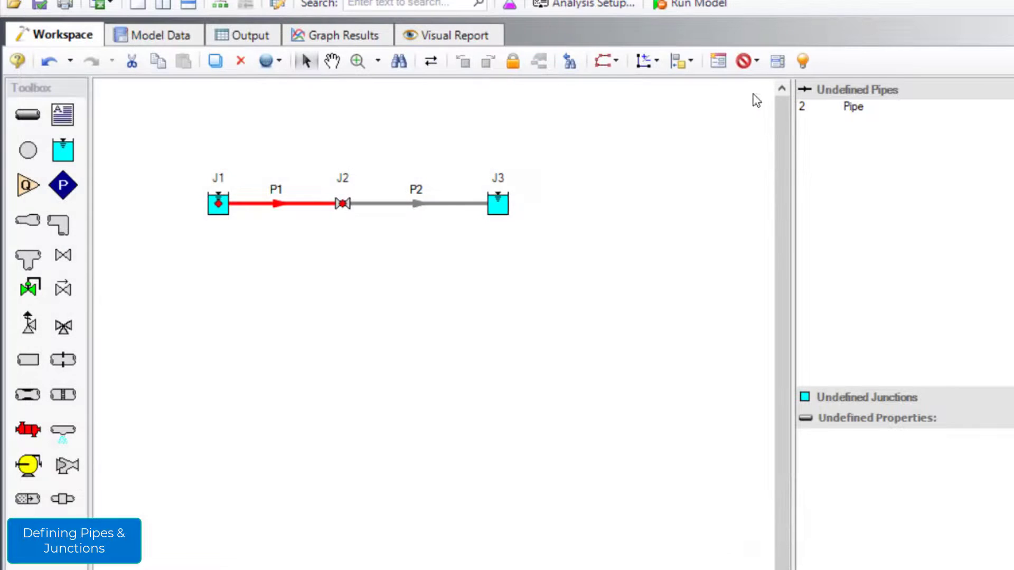
Step: Set pipe P2's length to 250 feet and clear the workspace selection
double_click(417, 207)
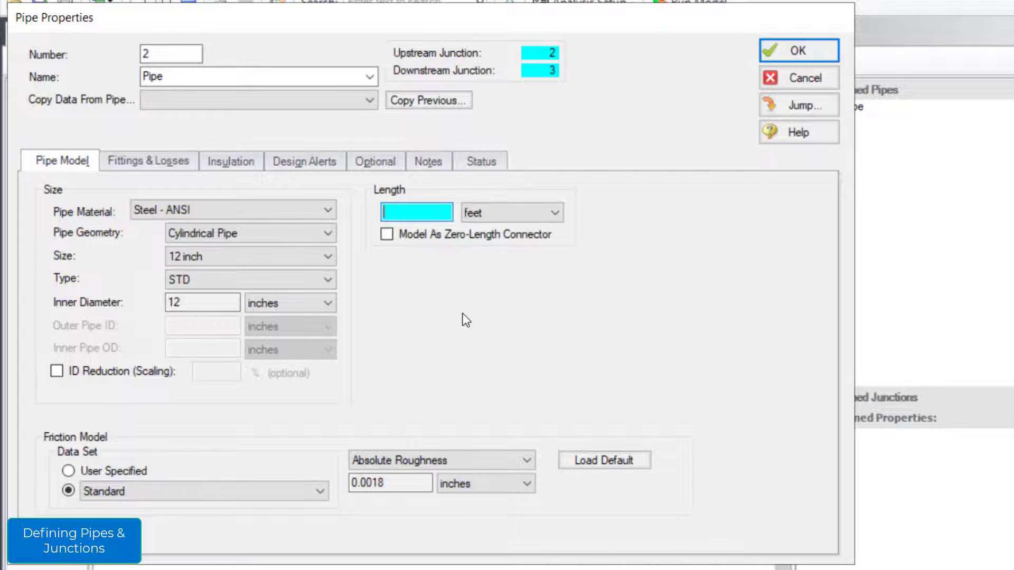
text(250)
click(790, 48)
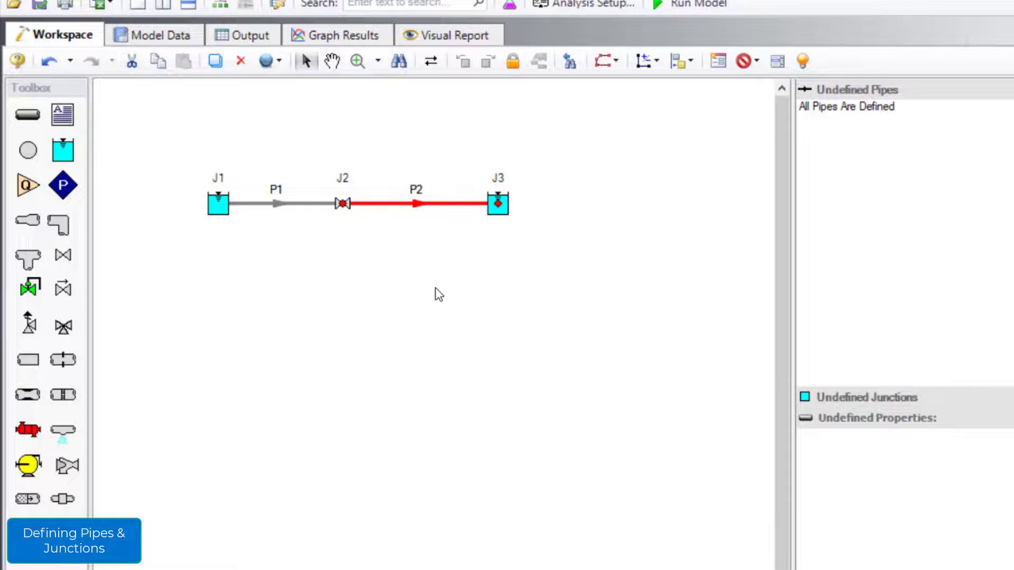
click(435, 287)
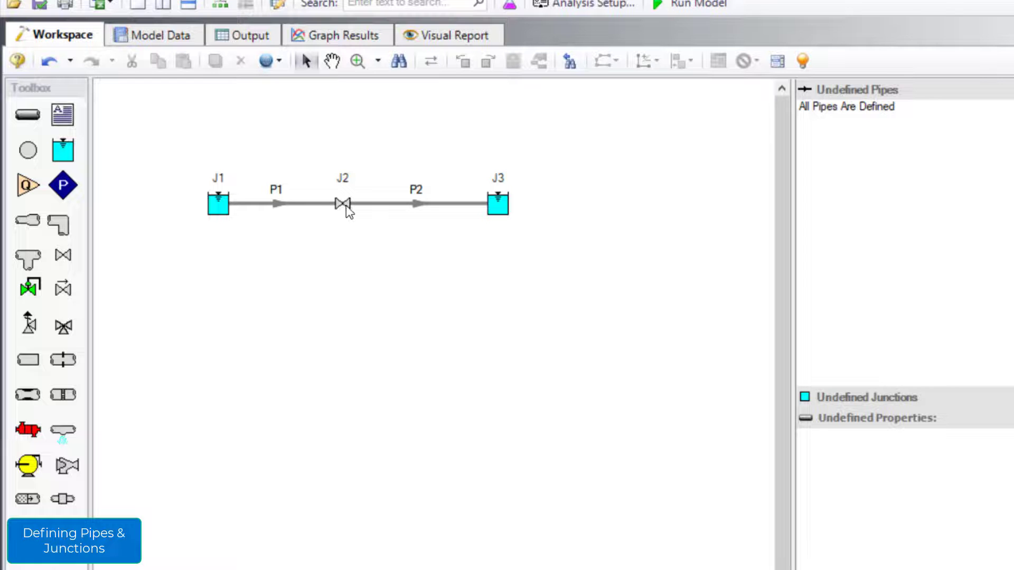
Step: Inspect valve J2's input summary, the model data tables, and the Model Data Control settings for parameters, shown objects and scenario format
mouse_move(347, 211)
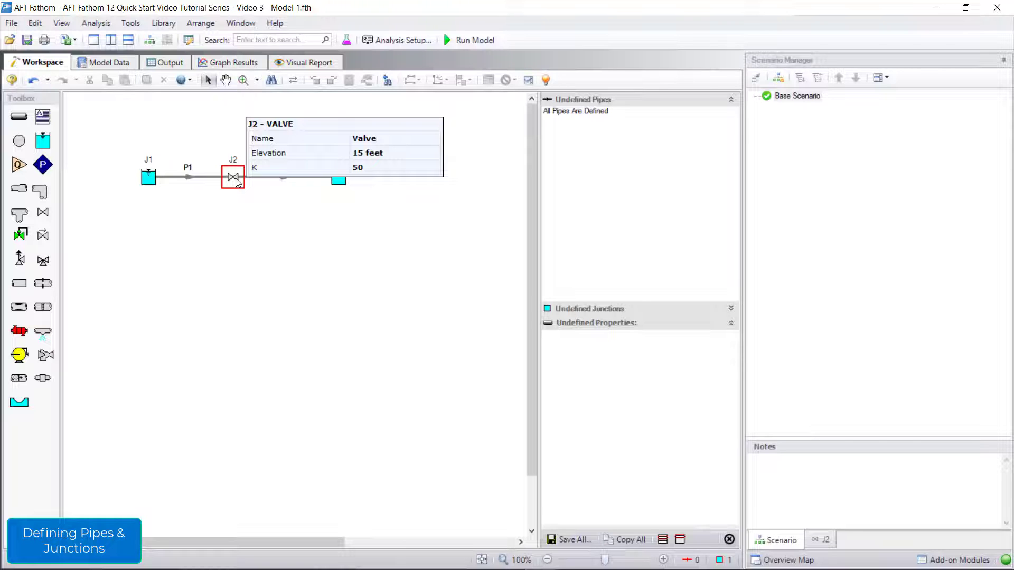
click(117, 63)
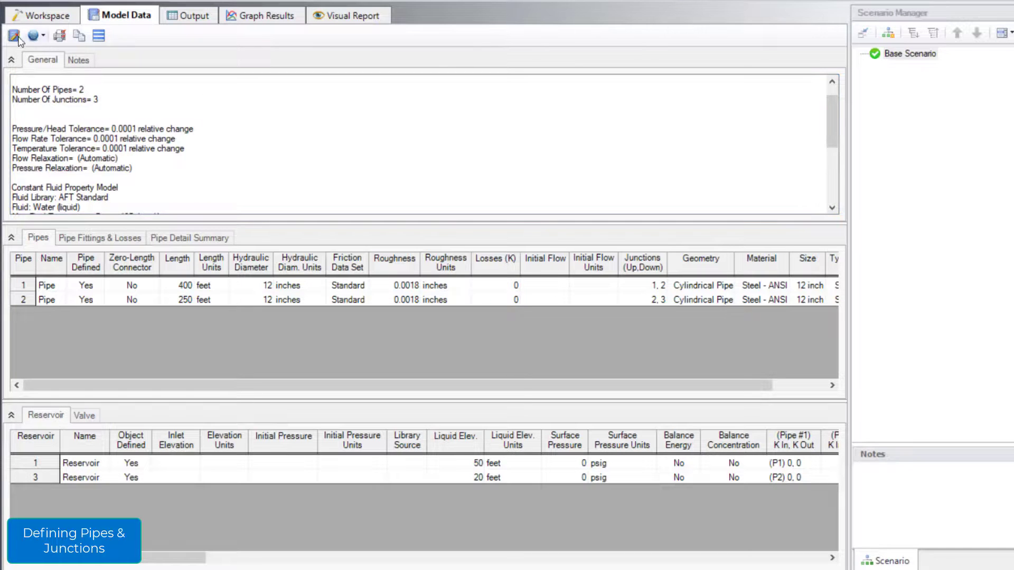
click(14, 36)
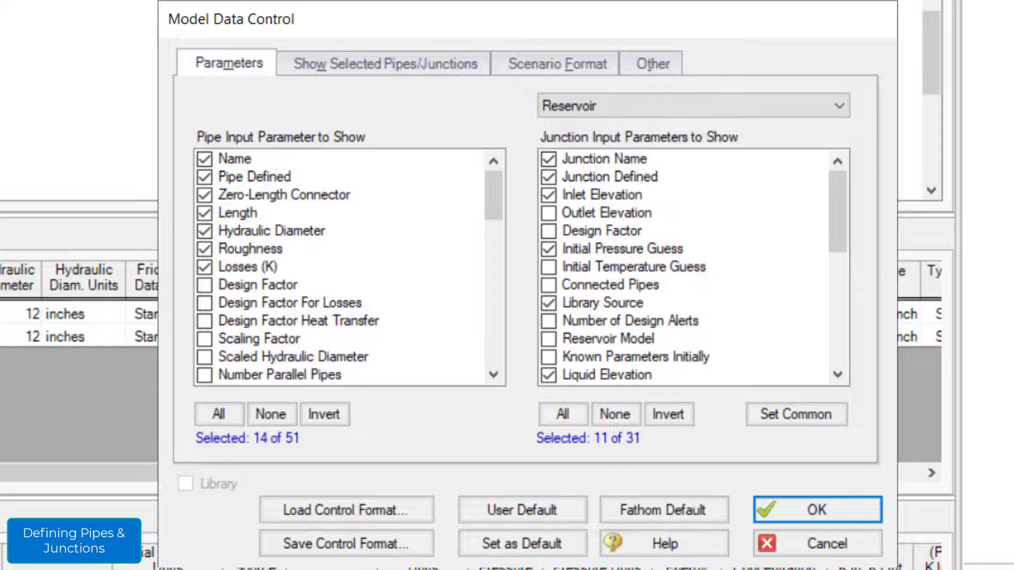
click(341, 64)
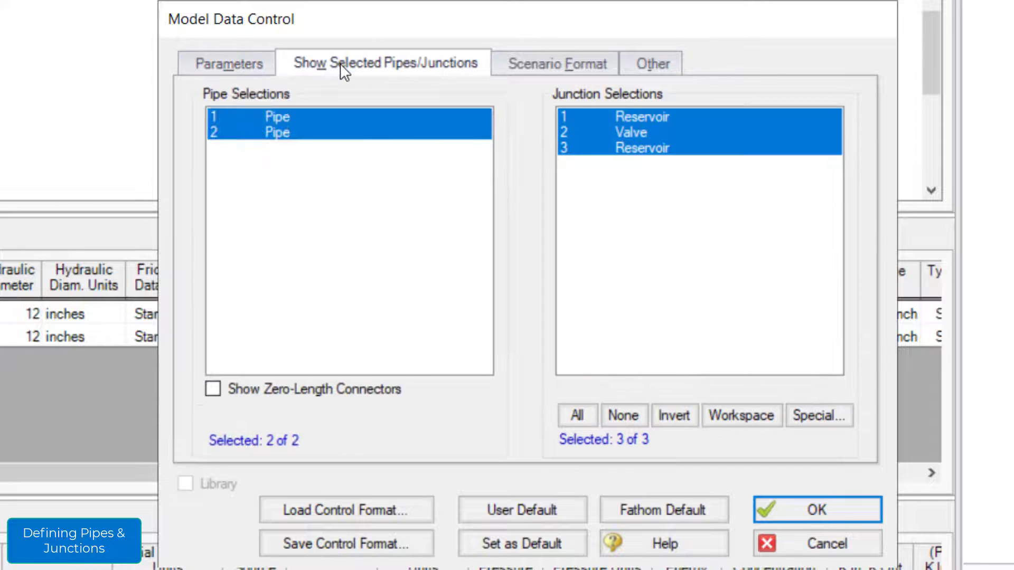
click(530, 63)
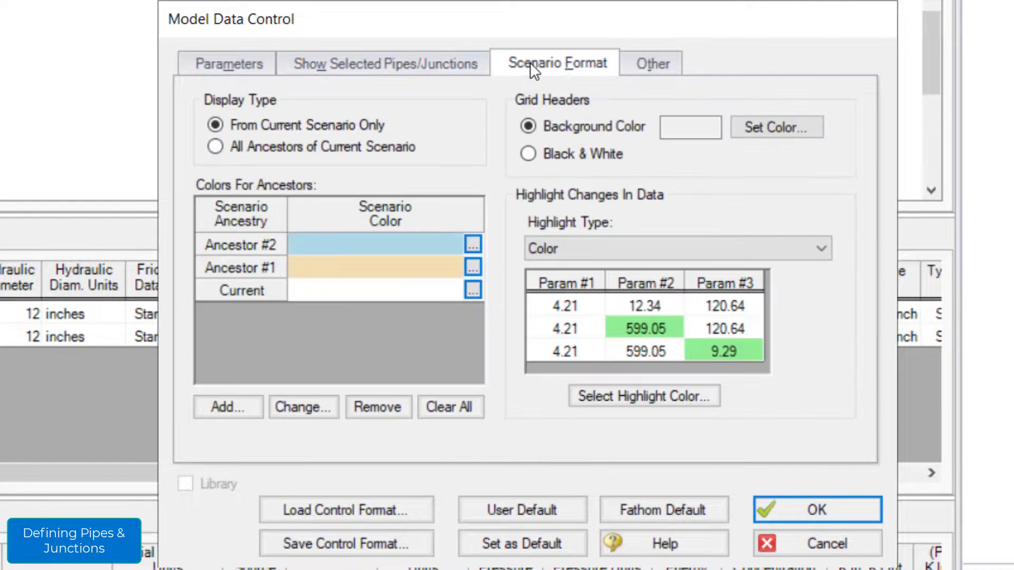
click(650, 63)
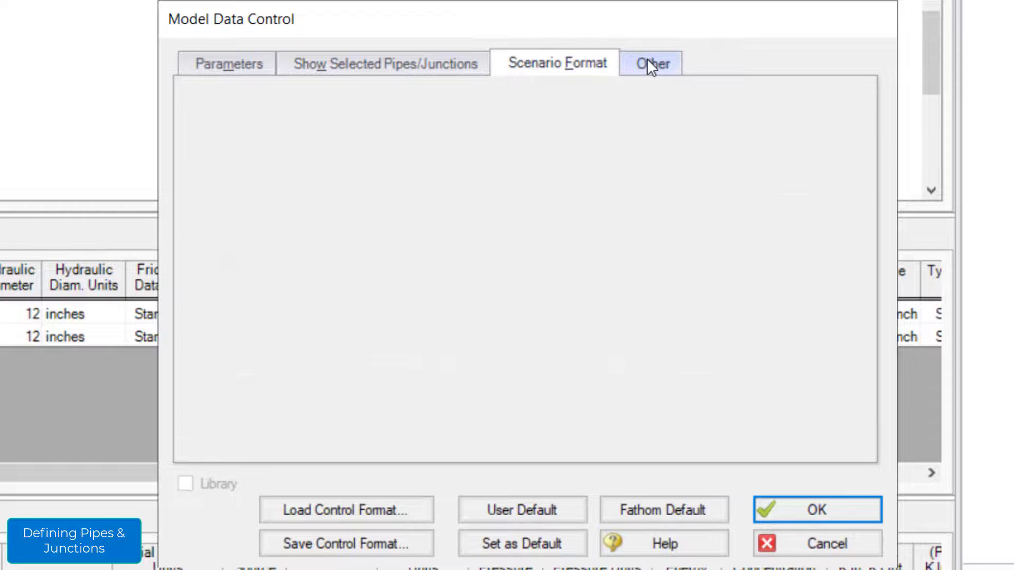
click(257, 62)
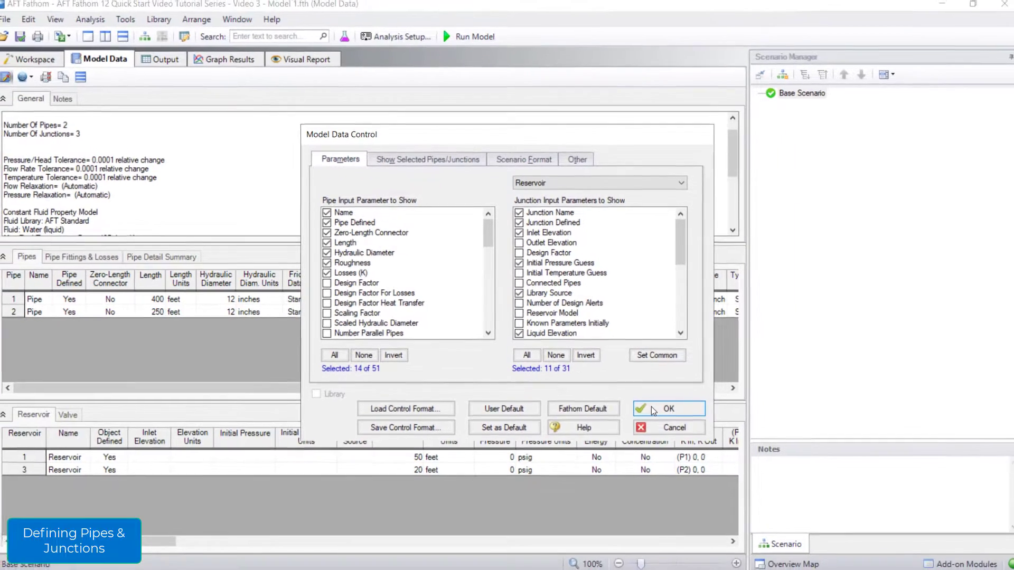
click(712, 448)
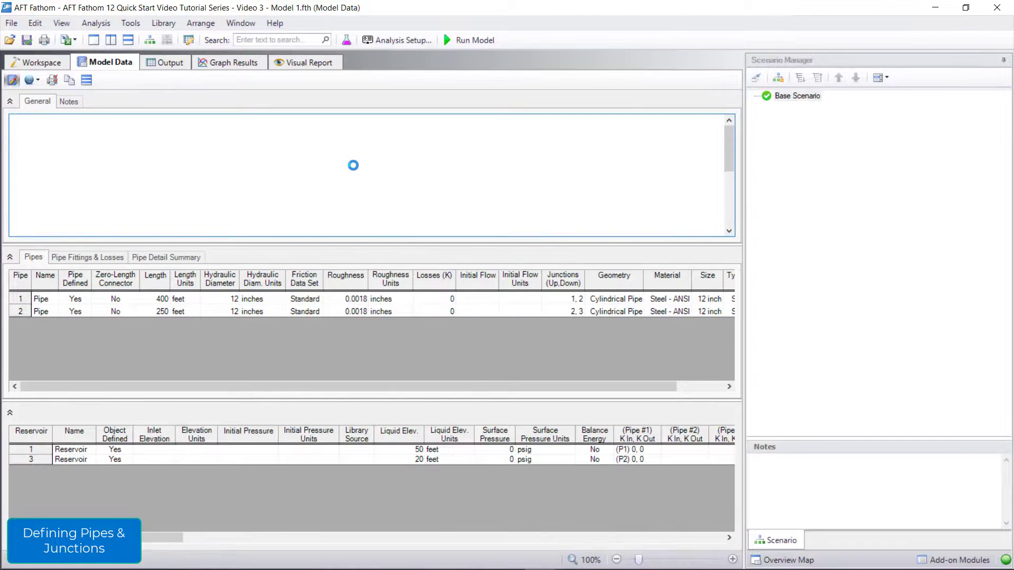